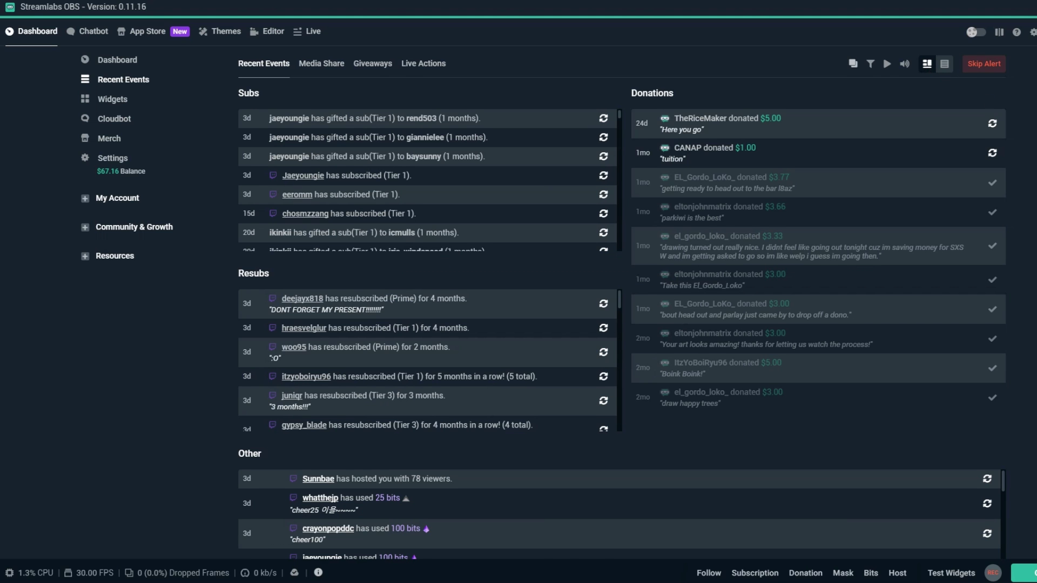
scroll(543, 303, "down", 2)
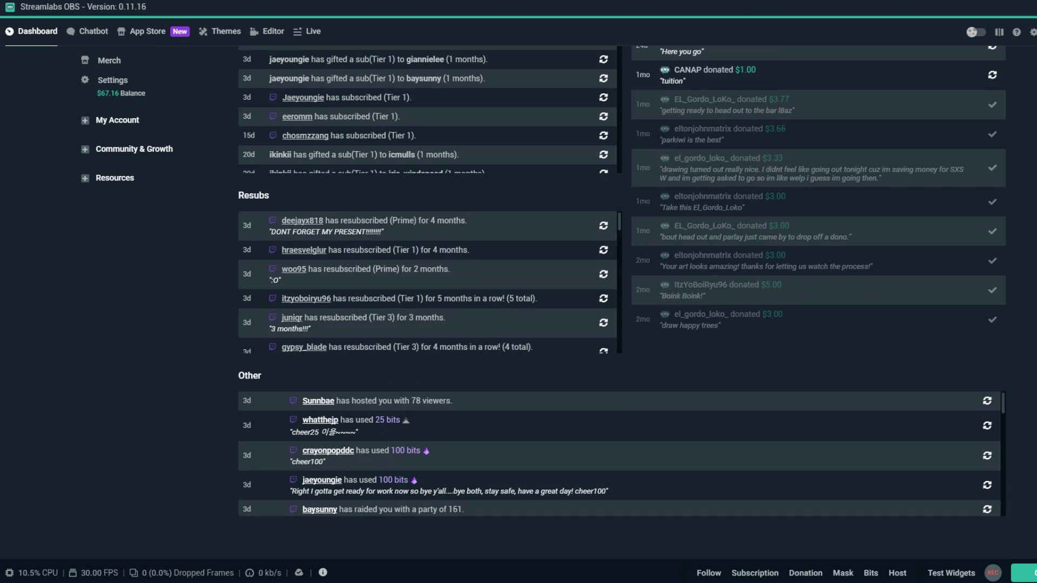
scroll(757, 154, "up", 2)
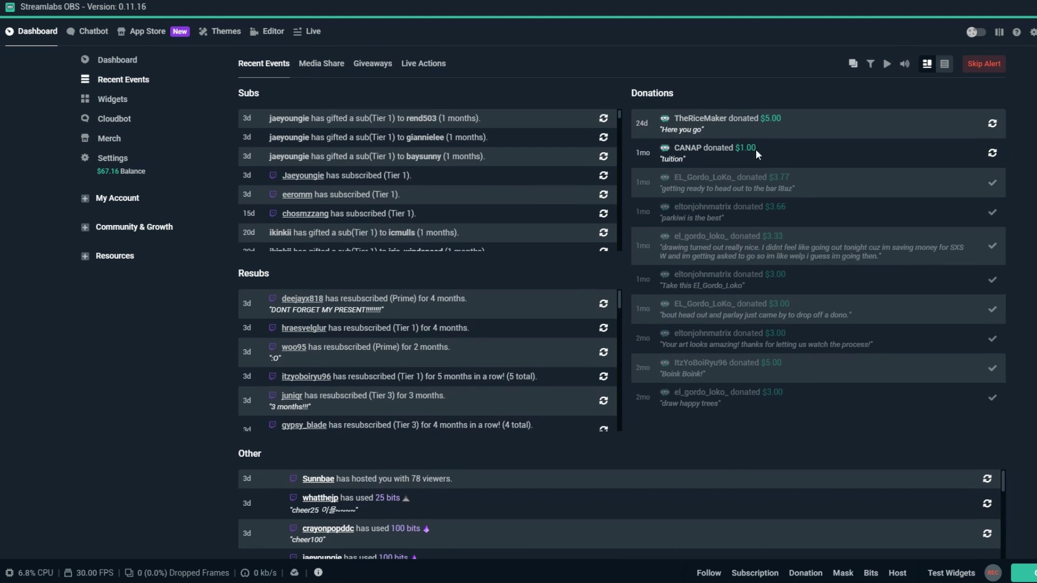
left_click(557, 121)
left_click(558, 139)
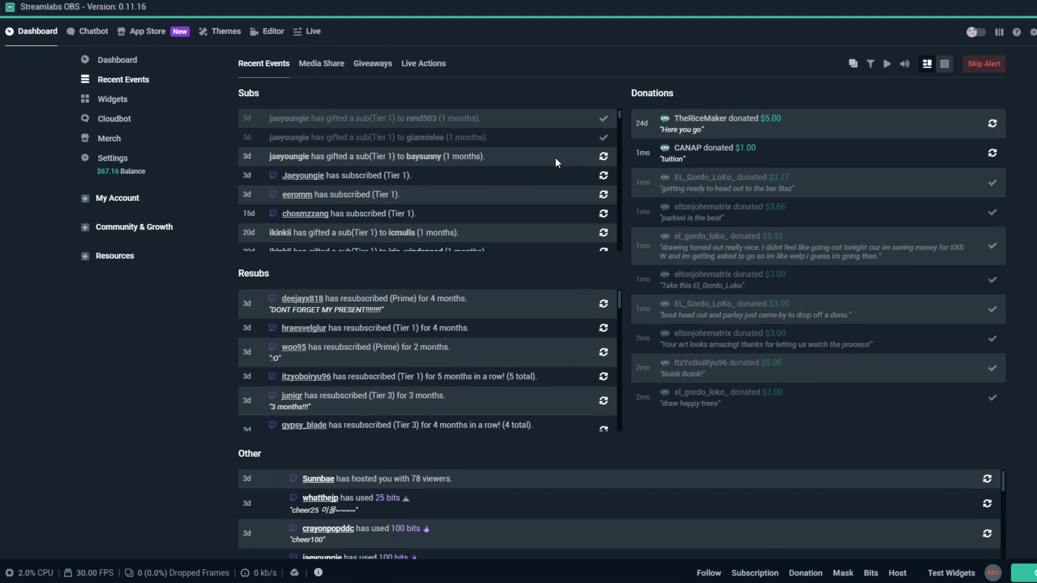
left_click(555, 158)
left_click(551, 175)
left_click(549, 193)
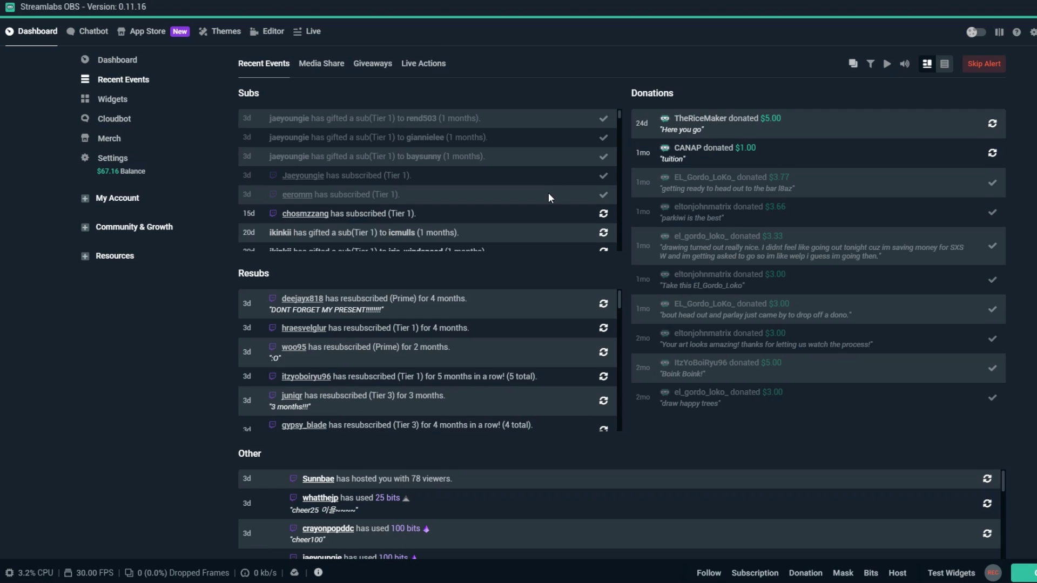
left_click(547, 211)
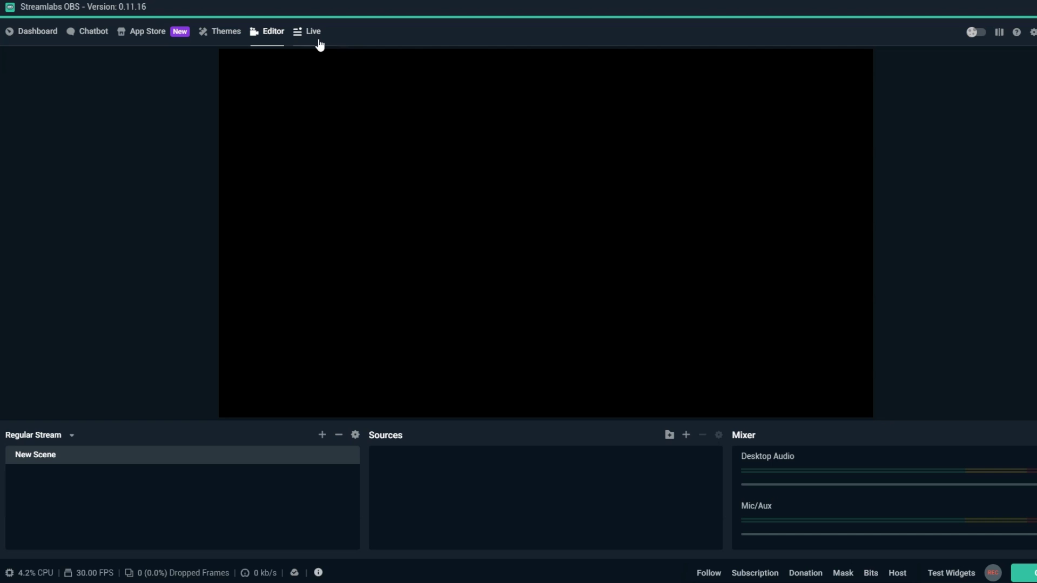
Switch to the Live layout, then go to the Dashboard overview
left_click(319, 44)
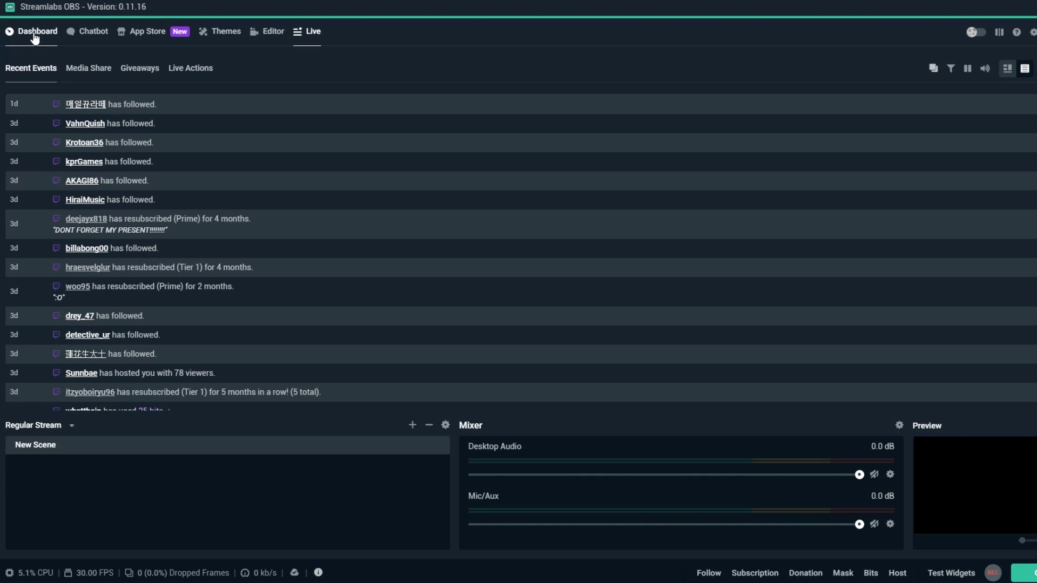
left_click(34, 37)
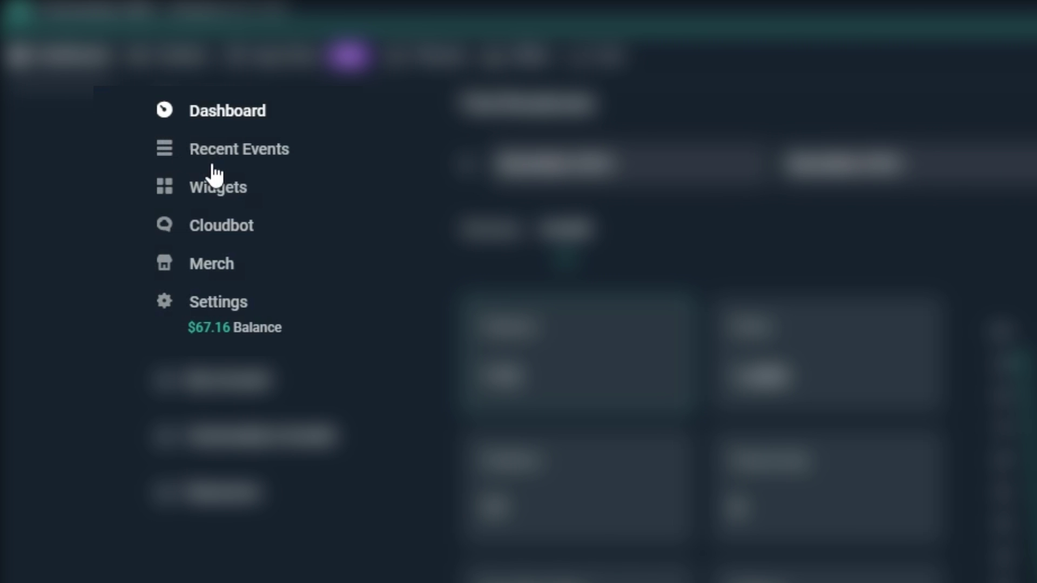
Open Recent Events from the Dashboard sidebar to see the combined event list
left_click(212, 162)
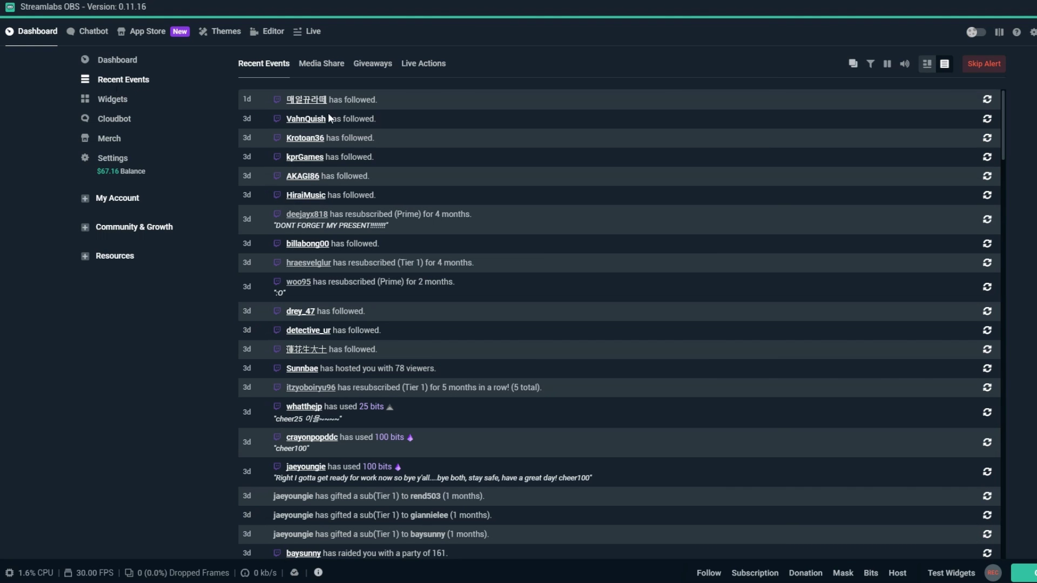
left_click(417, 106)
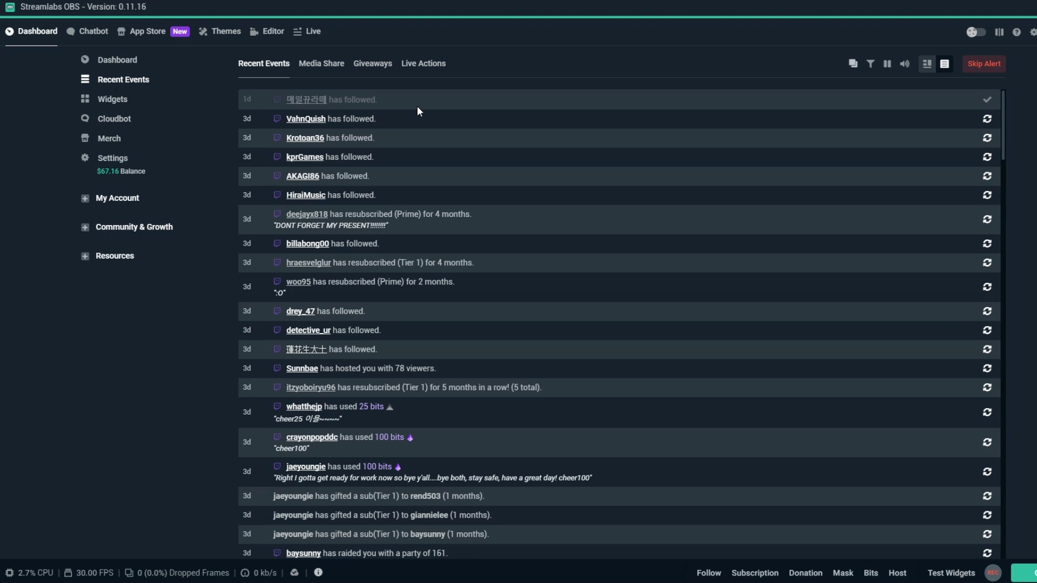
left_click(417, 120)
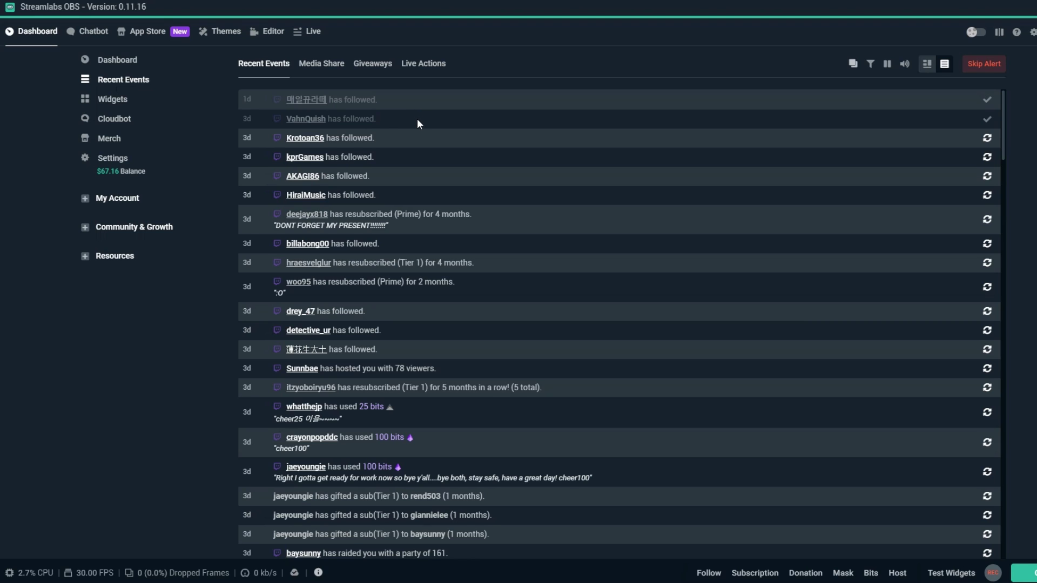
left_click(414, 139)
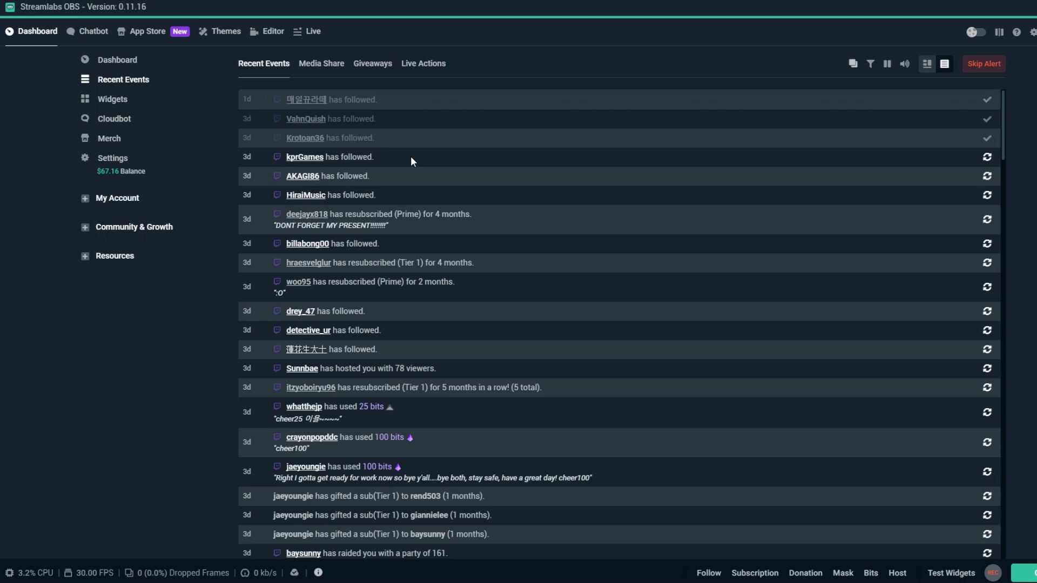
left_click(410, 159)
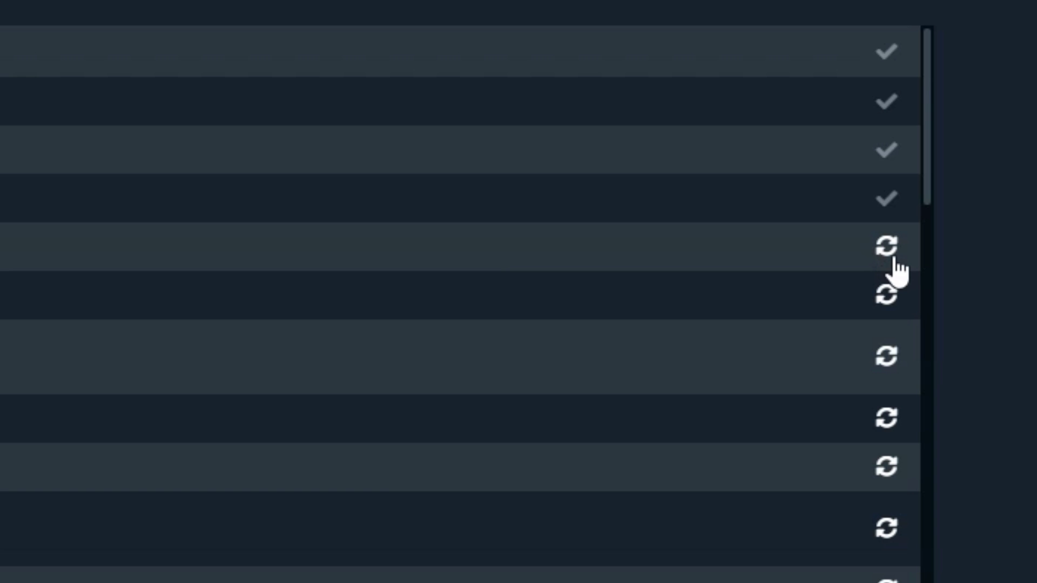
left_click(888, 247)
left_click(896, 296)
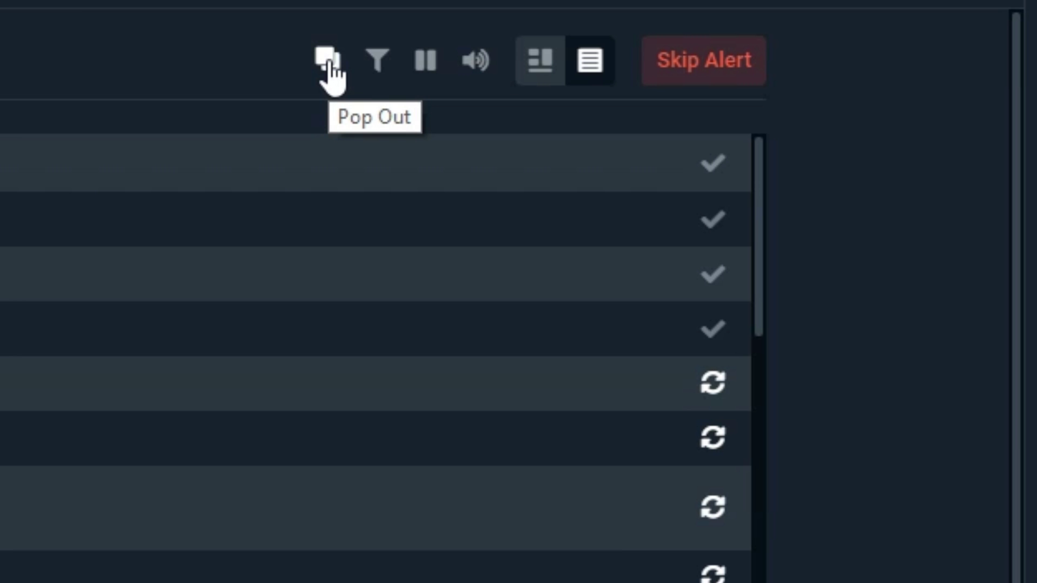
left_click(328, 62)
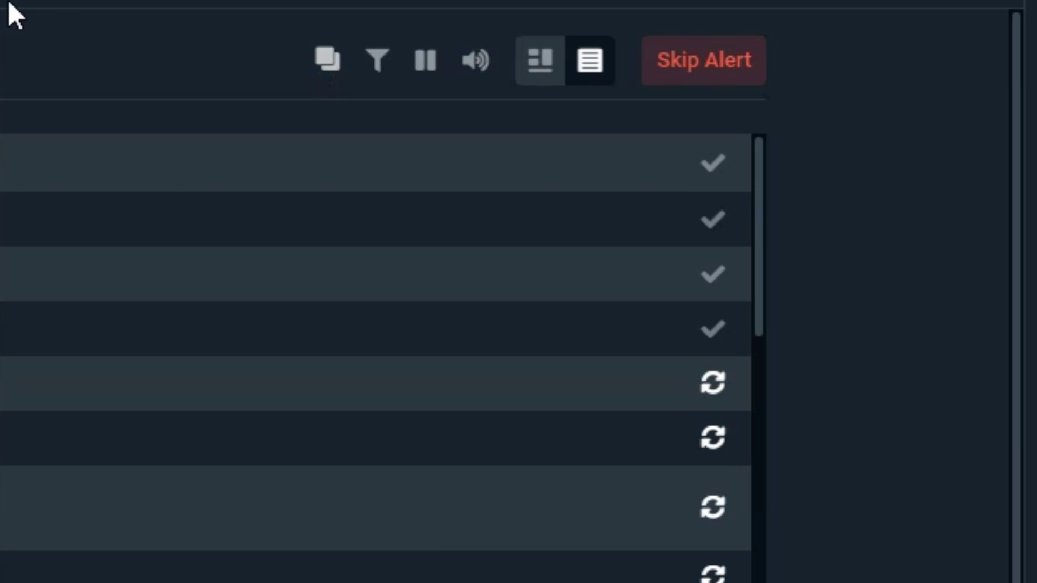
Uncheck Follows in the event-type filter so follow events are hidden
left_click(373, 82)
mouse_move(384, 112)
left_mouse_down()
mouse_move(368, 390)
mouse_move(390, 129)
left_mouse_up()
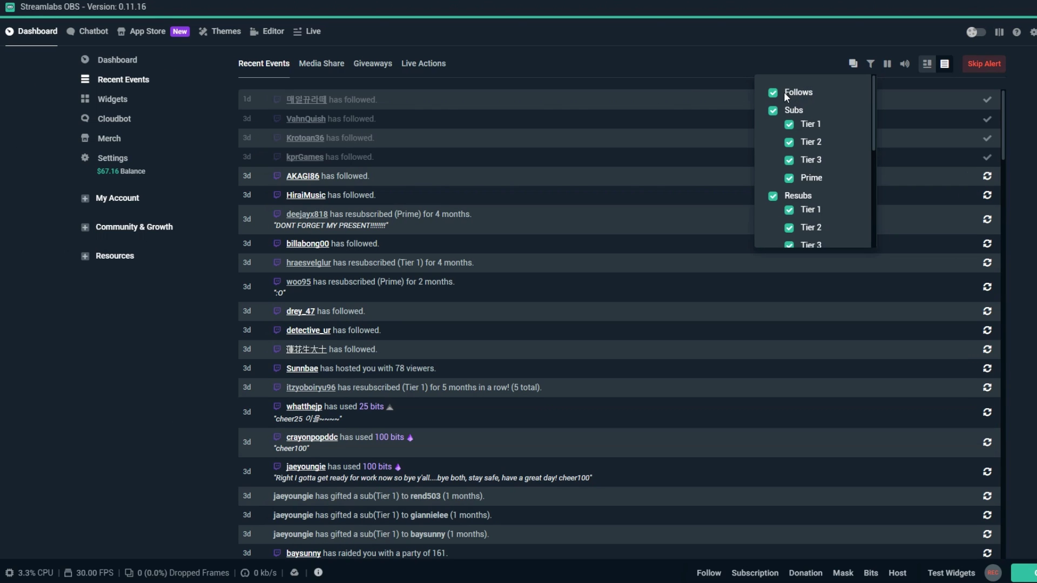
left_click(774, 95)
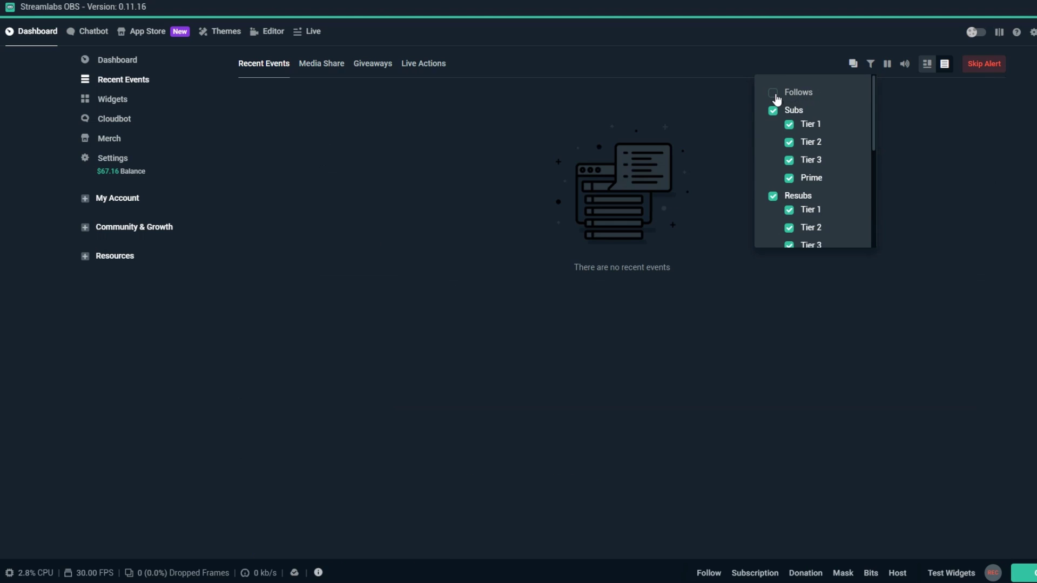
left_click(781, 65)
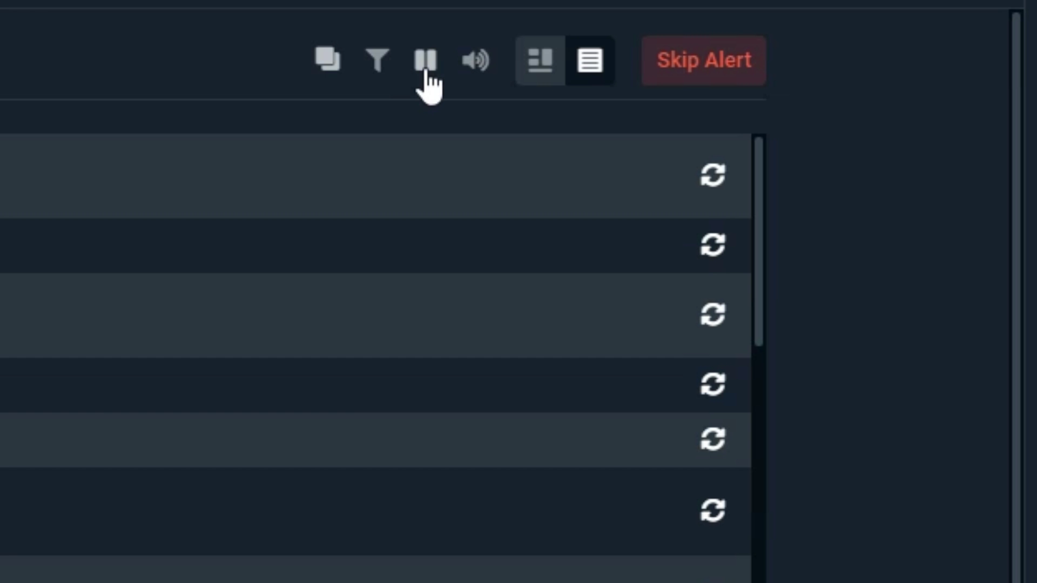
Pause the alert queue, then mute and unmute alert sounds
left_click(426, 65)
left_click(469, 73)
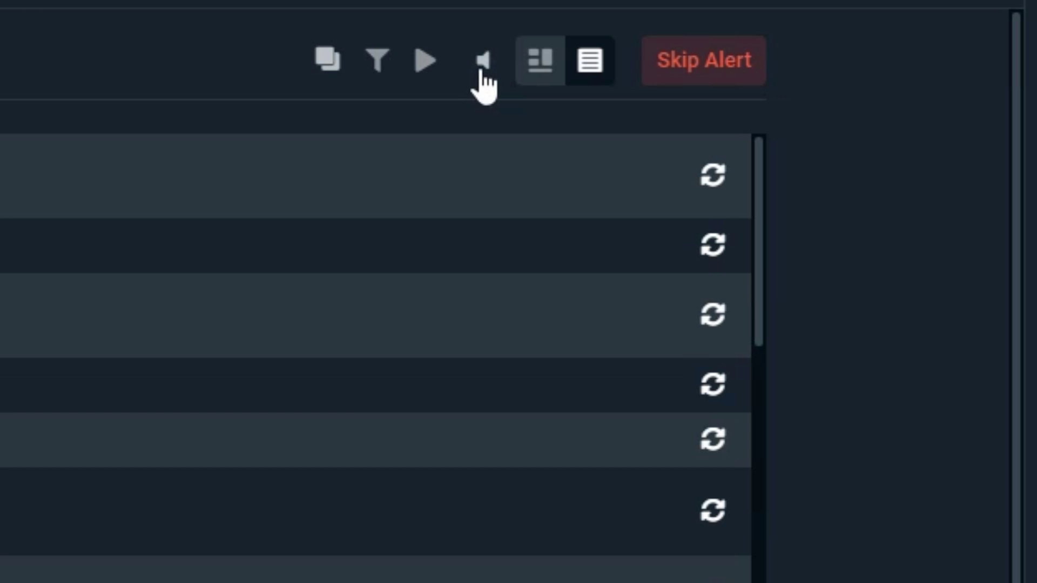
left_click(483, 84)
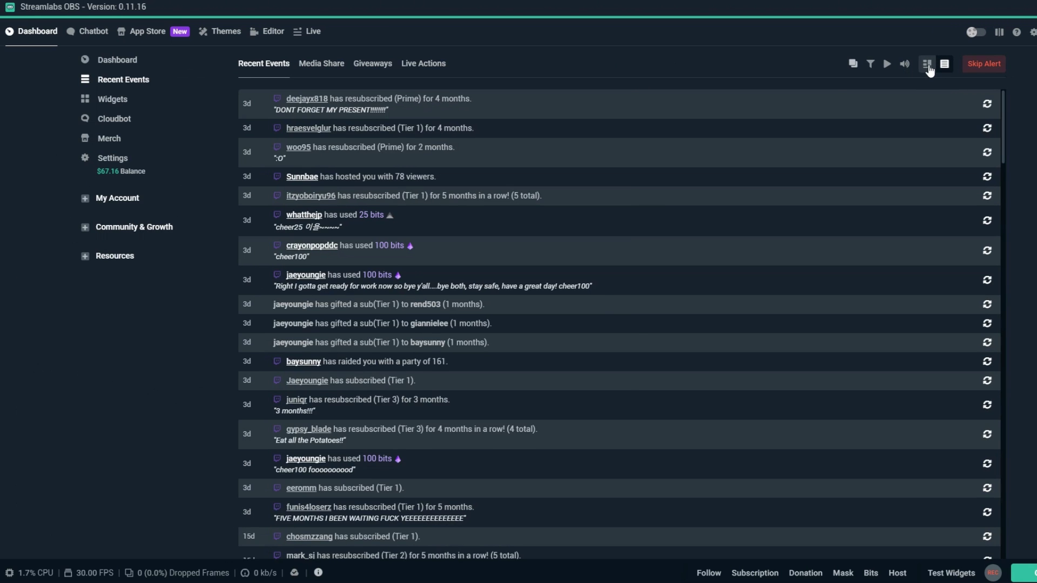
left_click(927, 65)
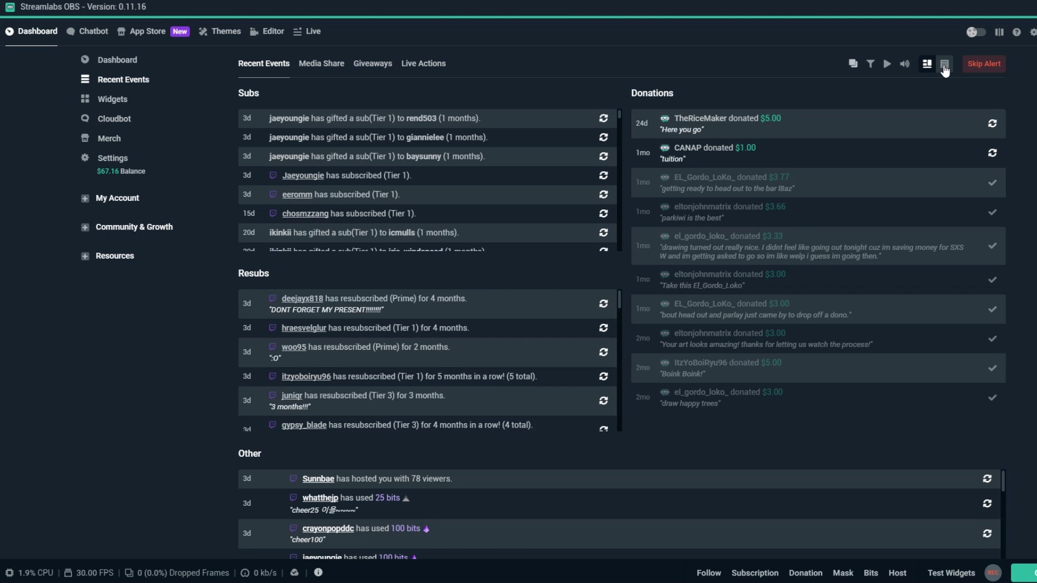
left_click(944, 65)
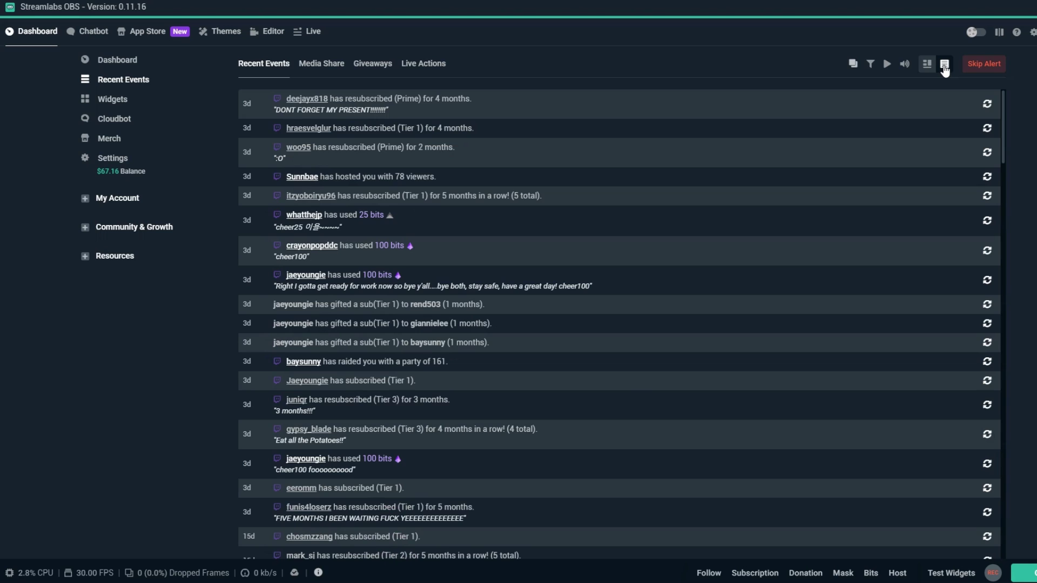